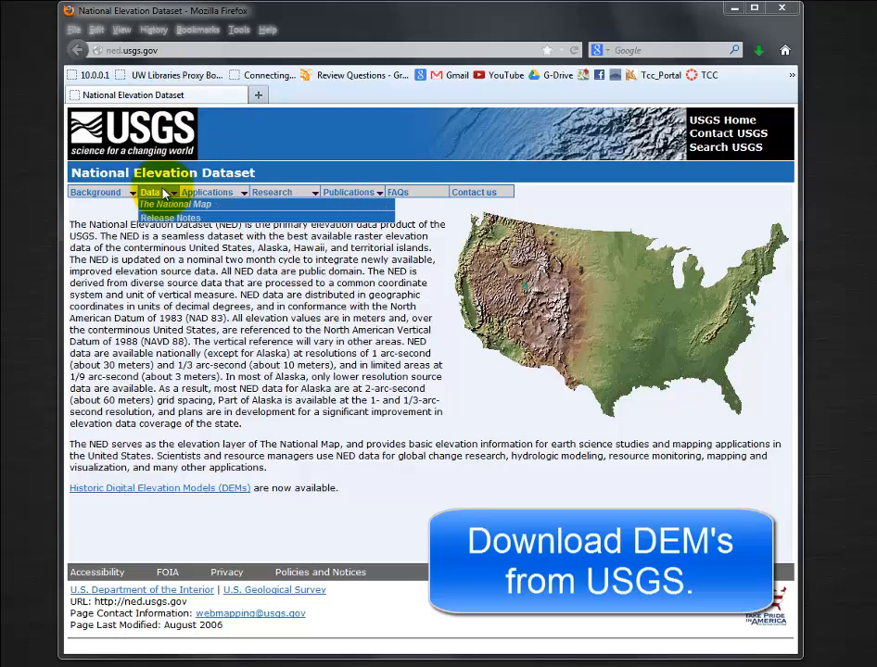
# Open The National Map Viewer from the National Elevation Dataset site and resize the browser window to show the whole viewer.
pyautogui.click(169, 206)
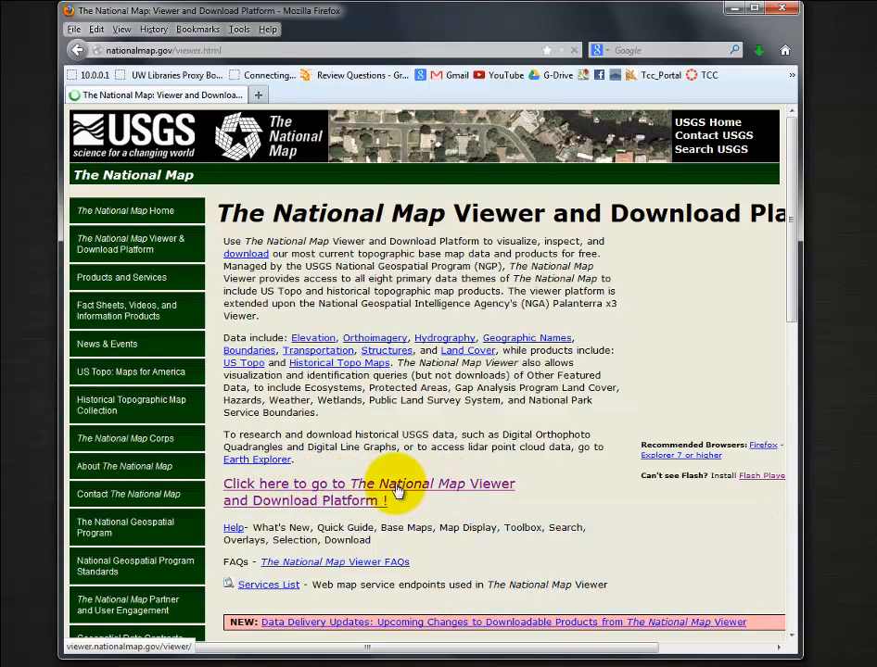
pyautogui.click(325, 490)
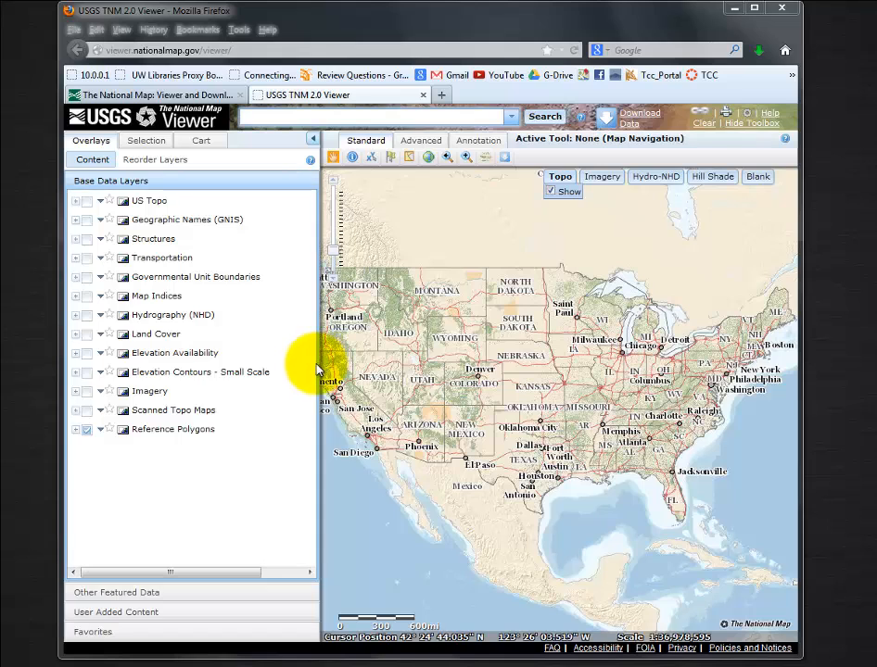
pyautogui.moveTo(424, 656); pyautogui.dragTo(416, 571)
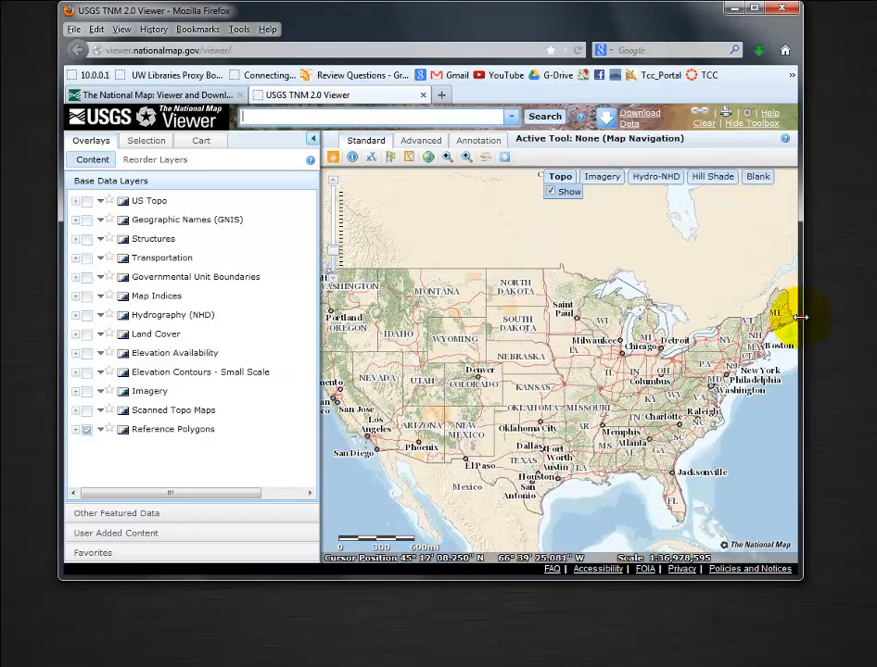
pyautogui.moveTo(801, 317); pyautogui.dragTo(864, 317)
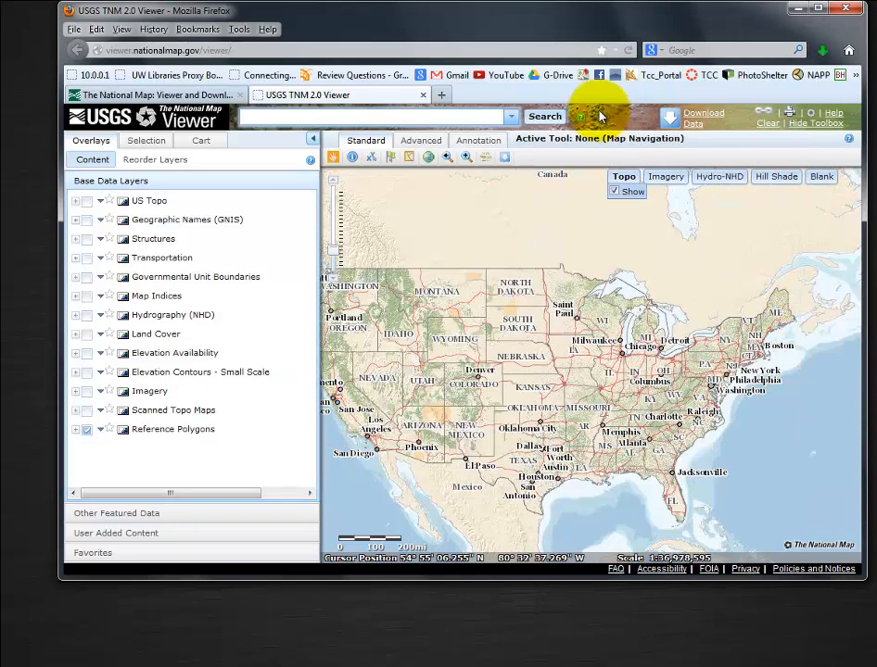
pyautogui.moveTo(483, 21); pyautogui.dragTo(449, 59)
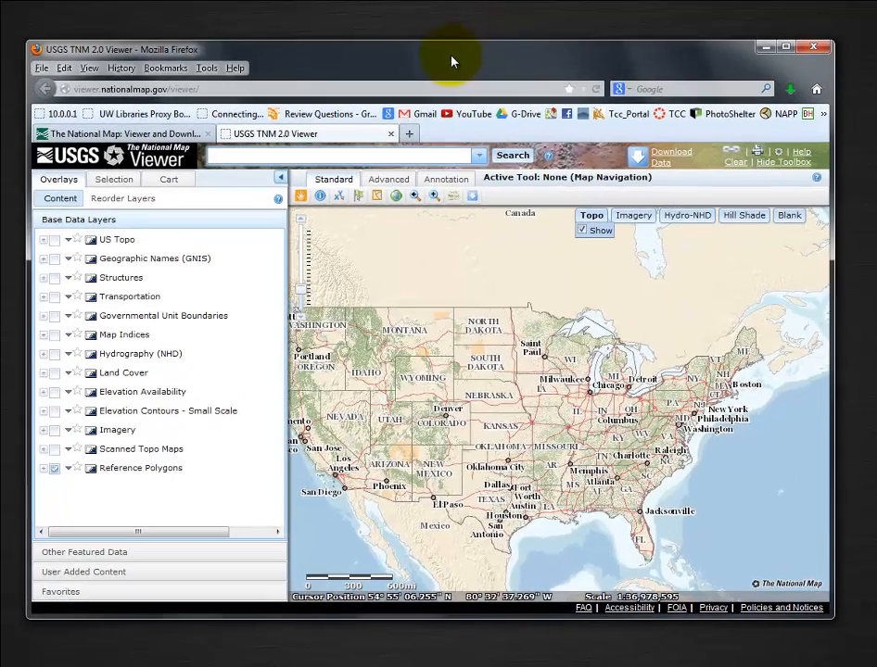
pyautogui.moveTo(832, 376); pyautogui.dragTo(866, 375)
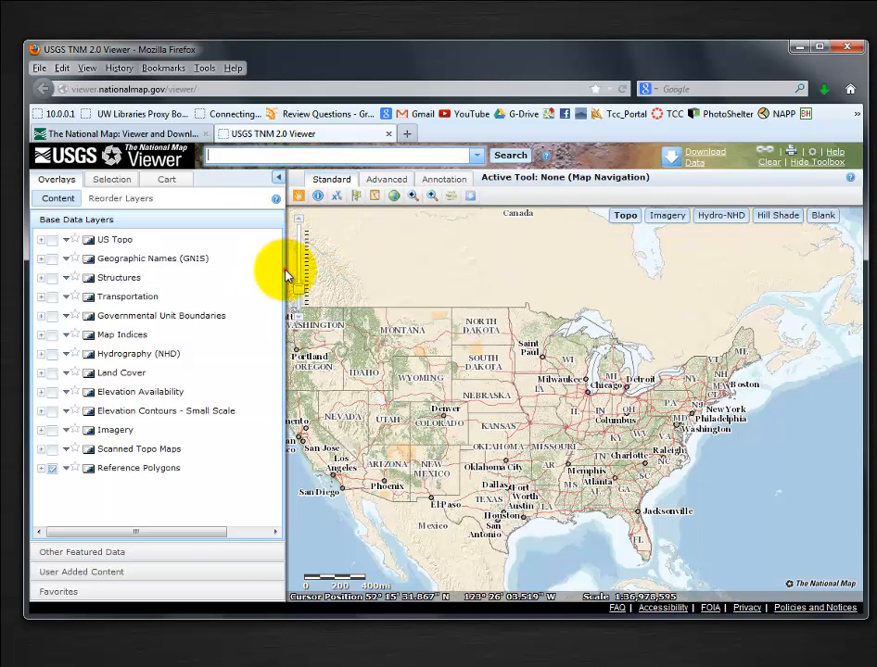
pyautogui.moveTo(285, 269); pyautogui.dragTo(277, 271)
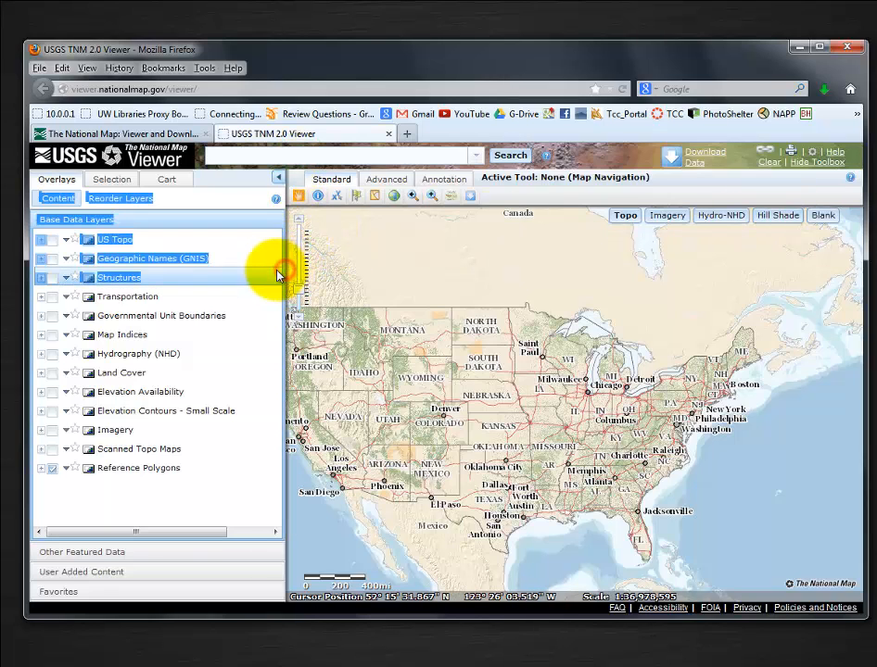
pyautogui.click(278, 181)
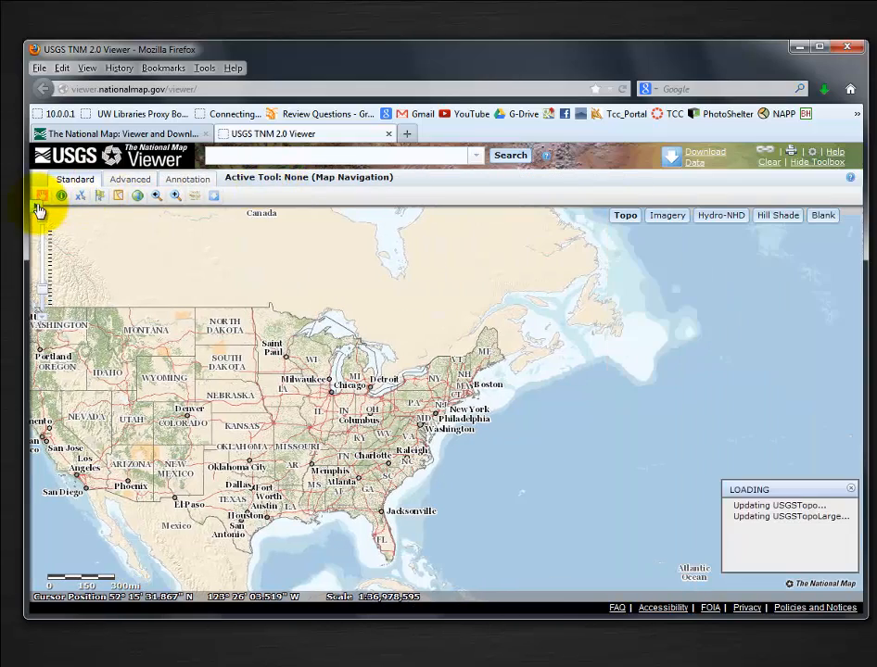
pyautogui.click(34, 207)
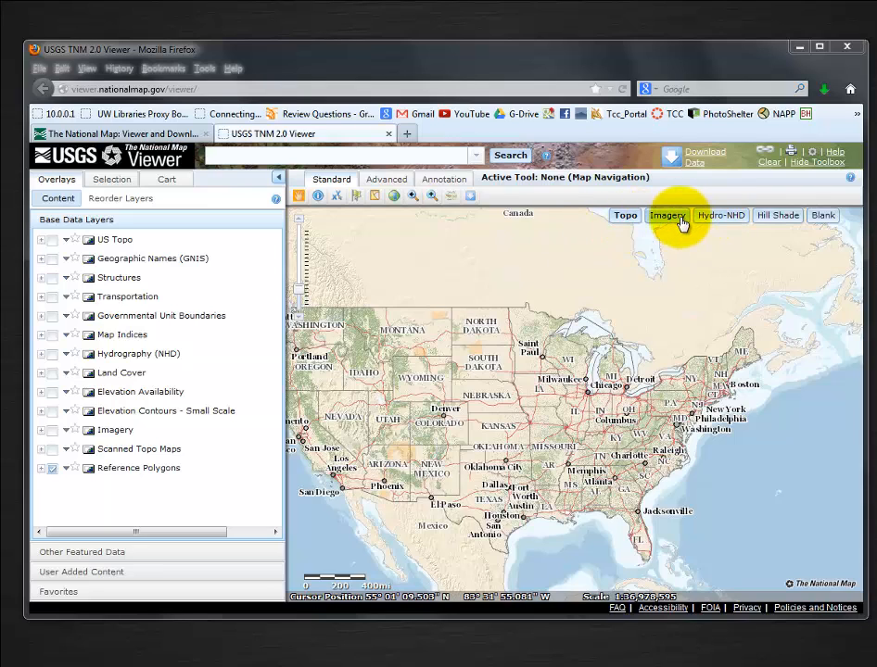
# Zoom the map in on the Tacoma, Washington area using the Zoom In Box tool.
pyautogui.moveTo(628, 223)
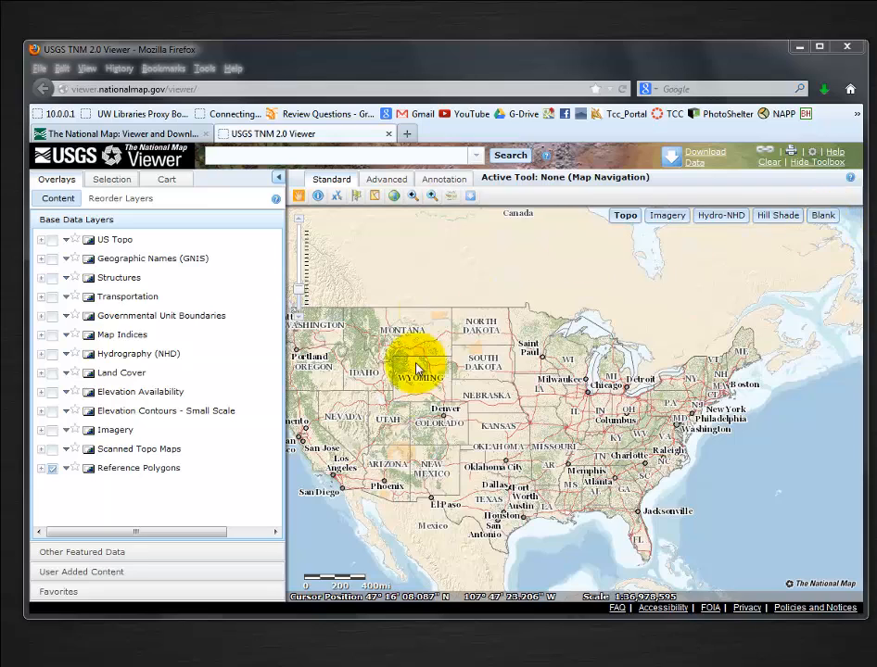
pyautogui.click(432, 205)
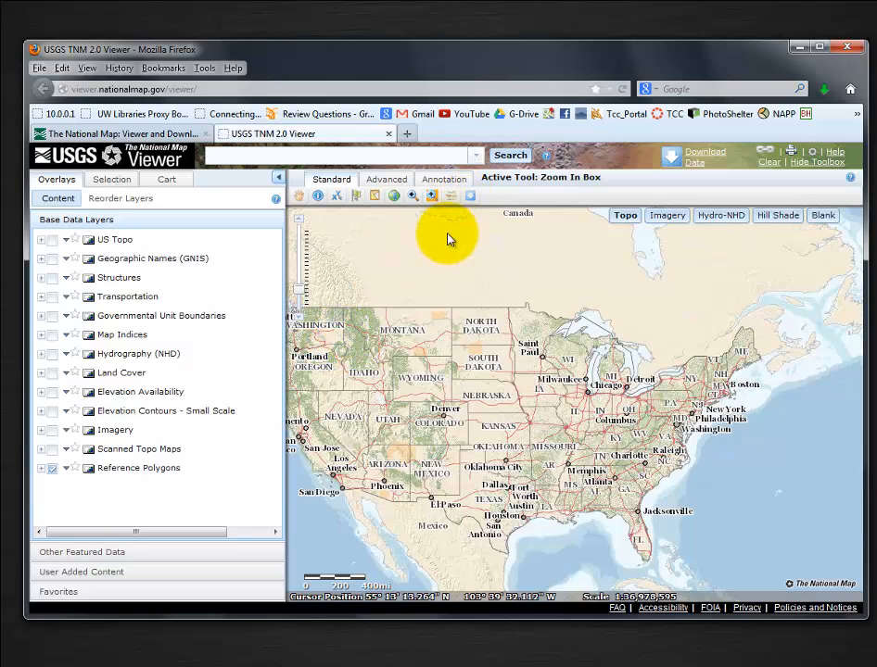
pyautogui.click(297, 197)
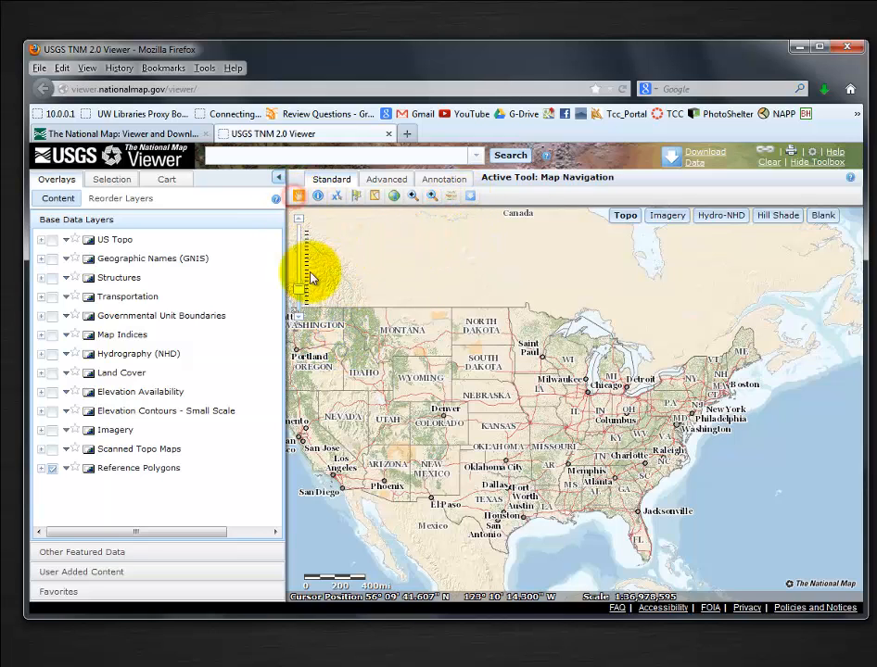
pyautogui.moveTo(341, 313); pyautogui.dragTo(414, 316)
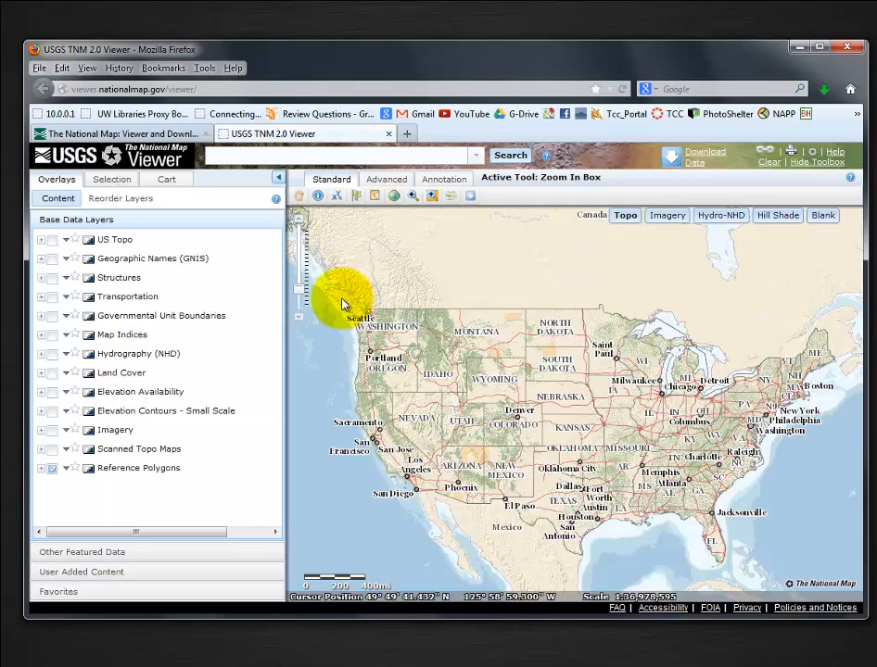
pyautogui.moveTo(341, 301); pyautogui.dragTo(435, 364)
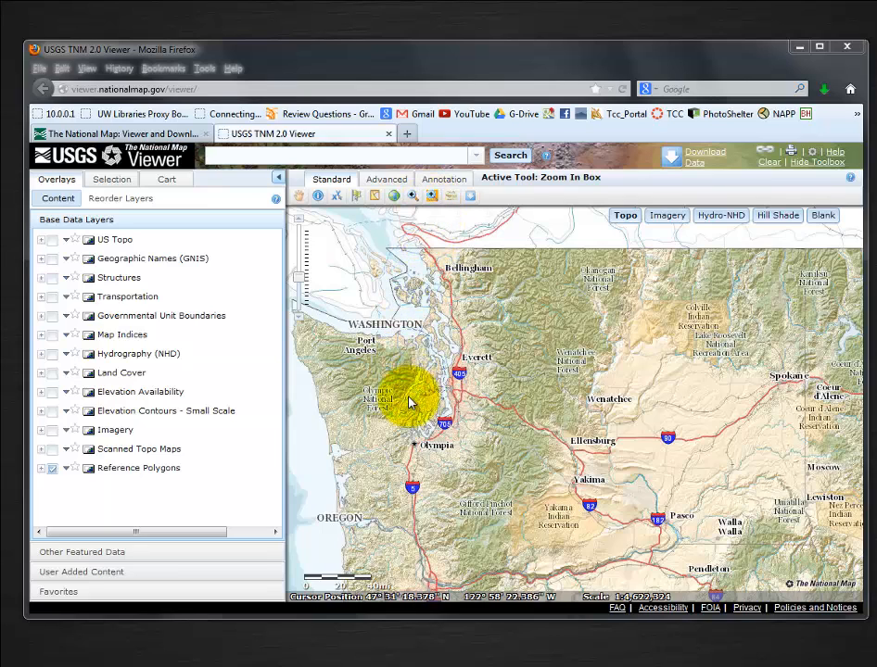
pyautogui.moveTo(404, 389); pyautogui.dragTo(478, 463)
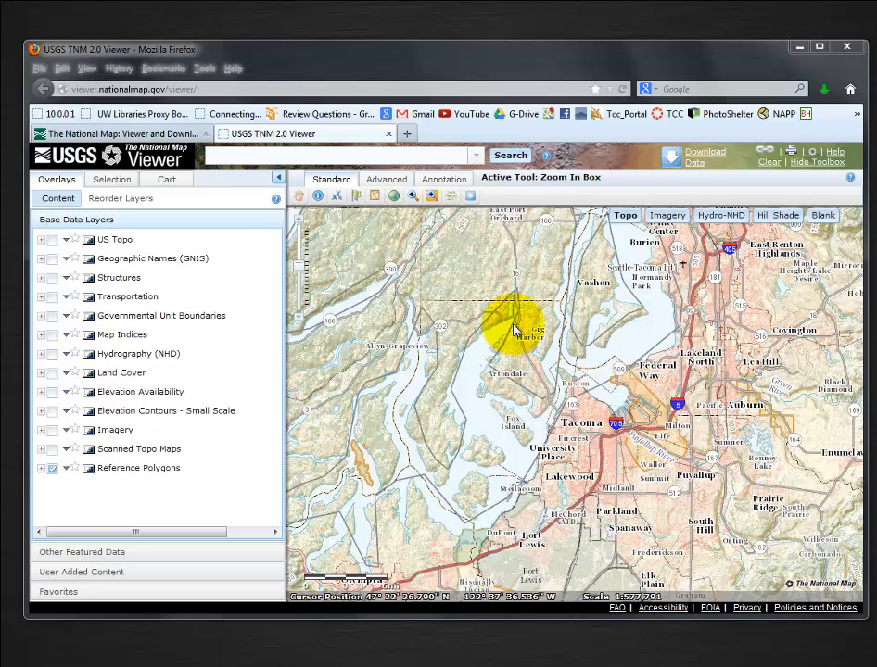
pyautogui.moveTo(513, 327); pyautogui.dragTo(703, 537)
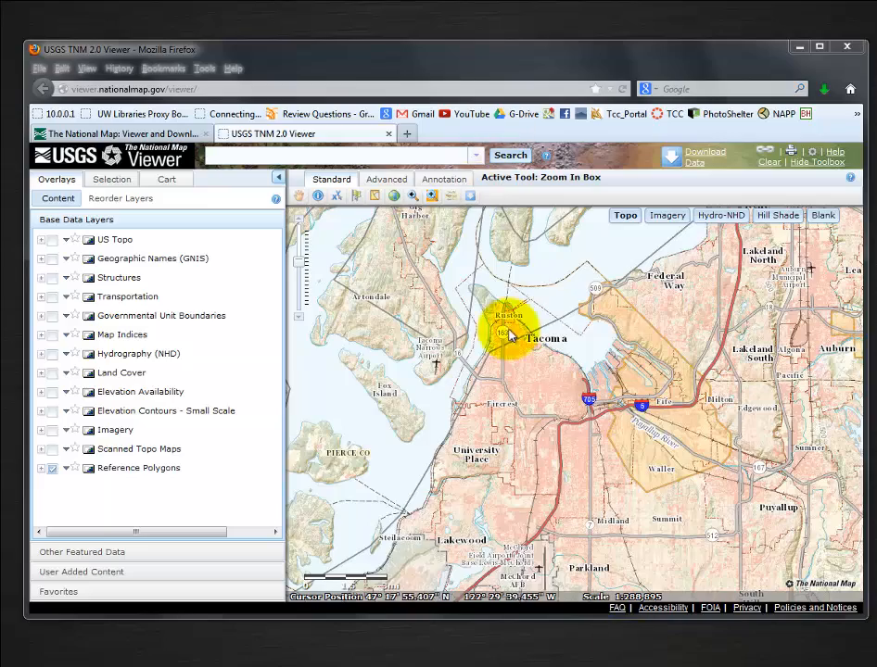
# Request a data download for the current map extent with Elevation as the only theme.
pyautogui.moveTo(437, 56); pyautogui.dragTo(426, 35)
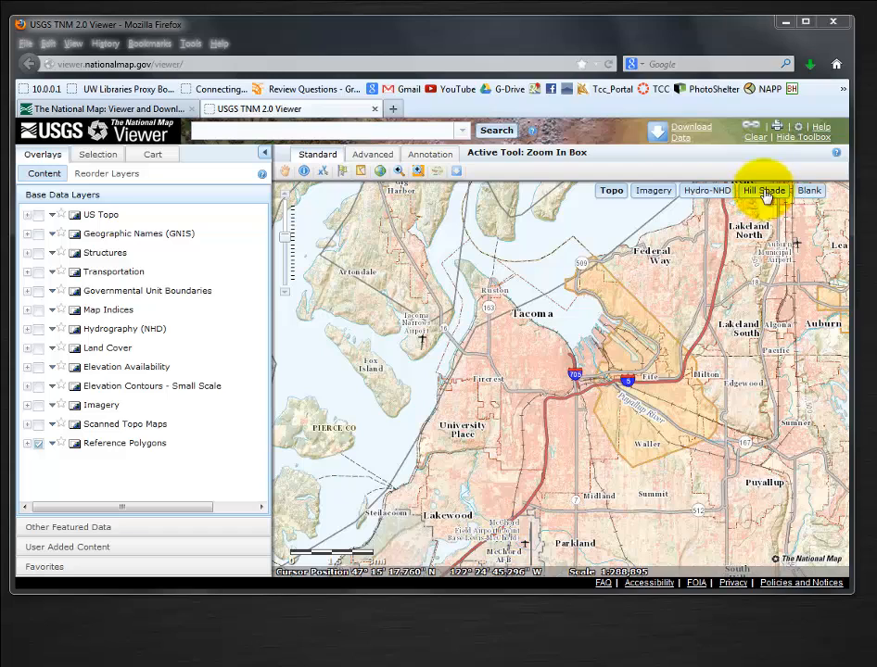
pyautogui.click(680, 134)
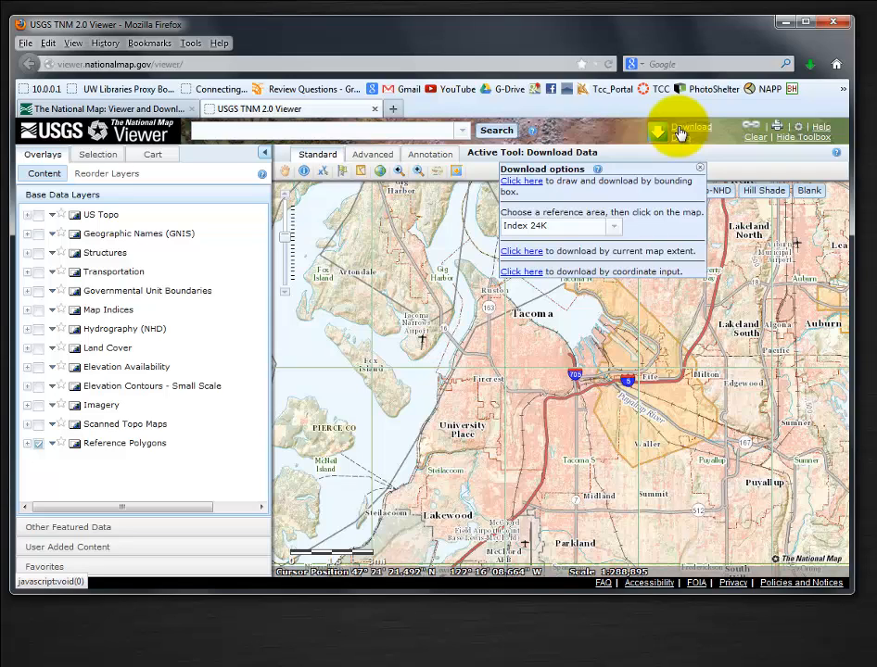
pyautogui.click(530, 251)
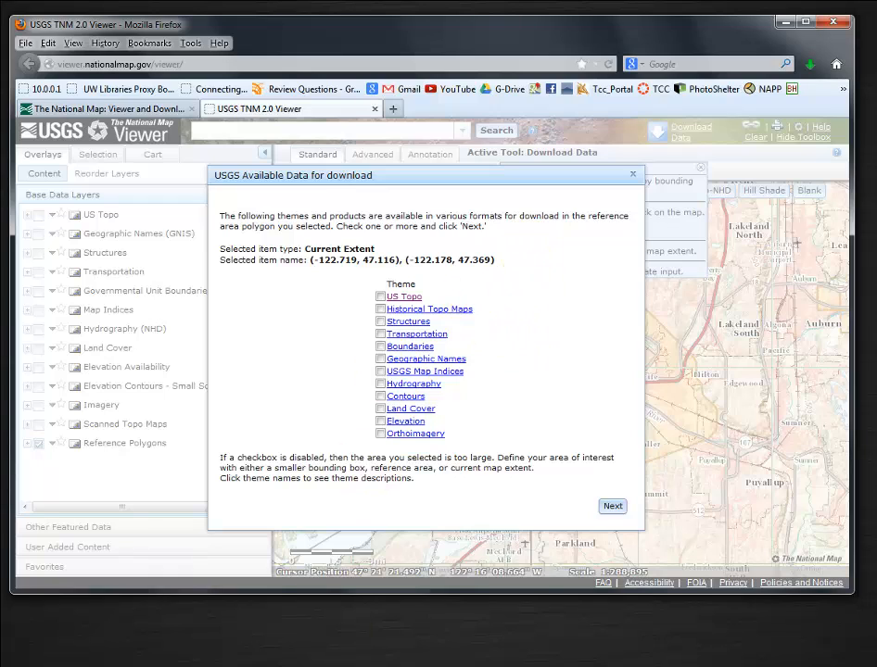
pyautogui.click(381, 423)
pyautogui.click(613, 507)
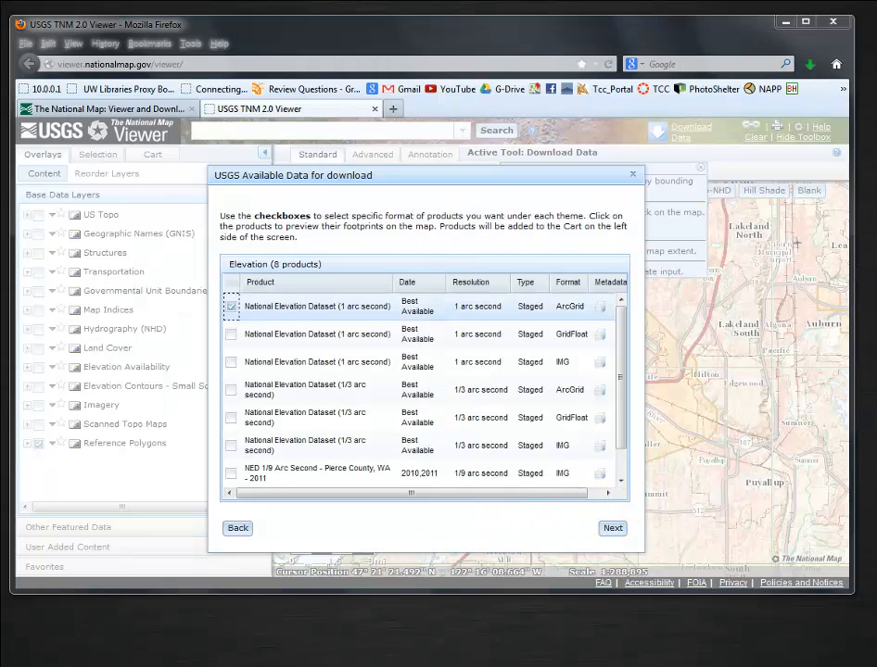
# Add the National Elevation Dataset (1 arc second) product in ArcGrid format to the cart.
pyautogui.click(231, 307)
pyautogui.click(233, 309)
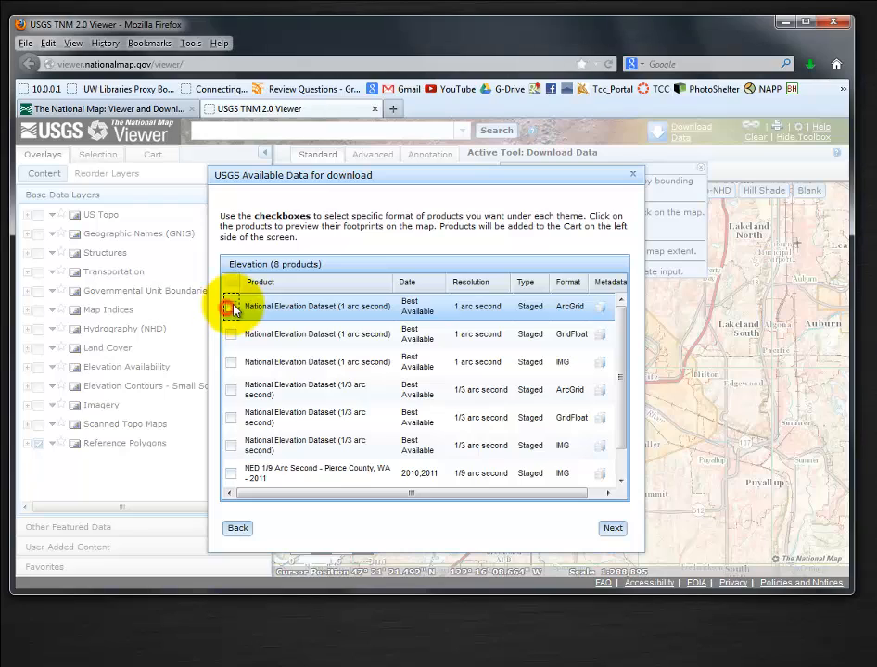
pyautogui.click(233, 309)
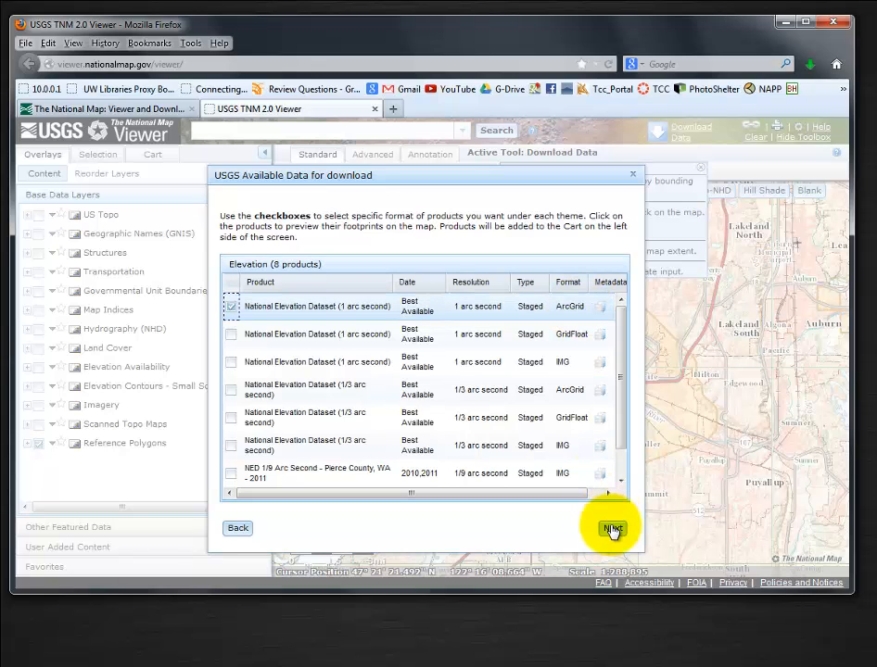
pyautogui.click(612, 529)
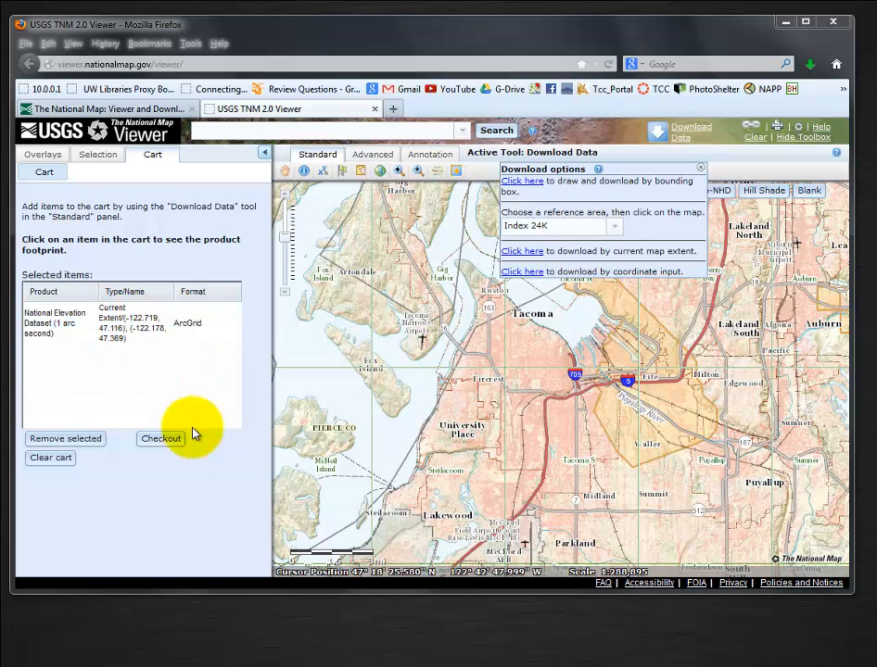
# Check out the cart by entering the recipient's e-mail address twice and placing the order.
pyautogui.click(162, 441)
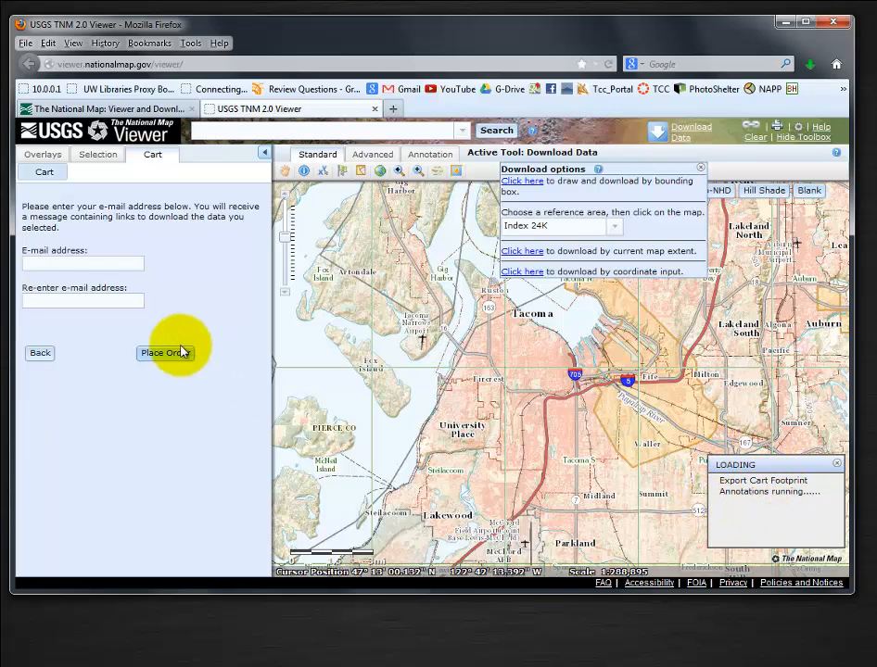
pyautogui.click(80, 265)
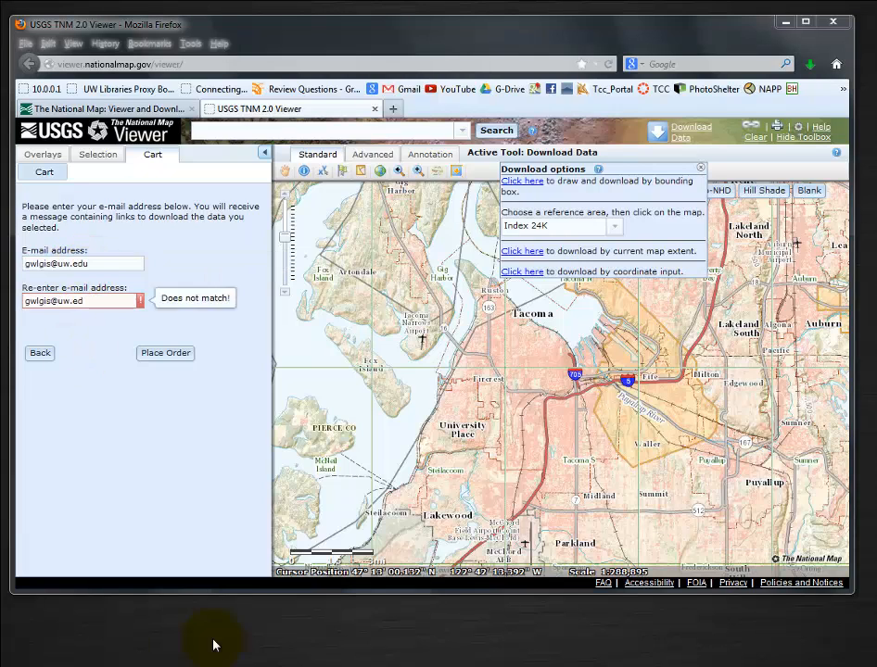
pyautogui.click(95, 296)
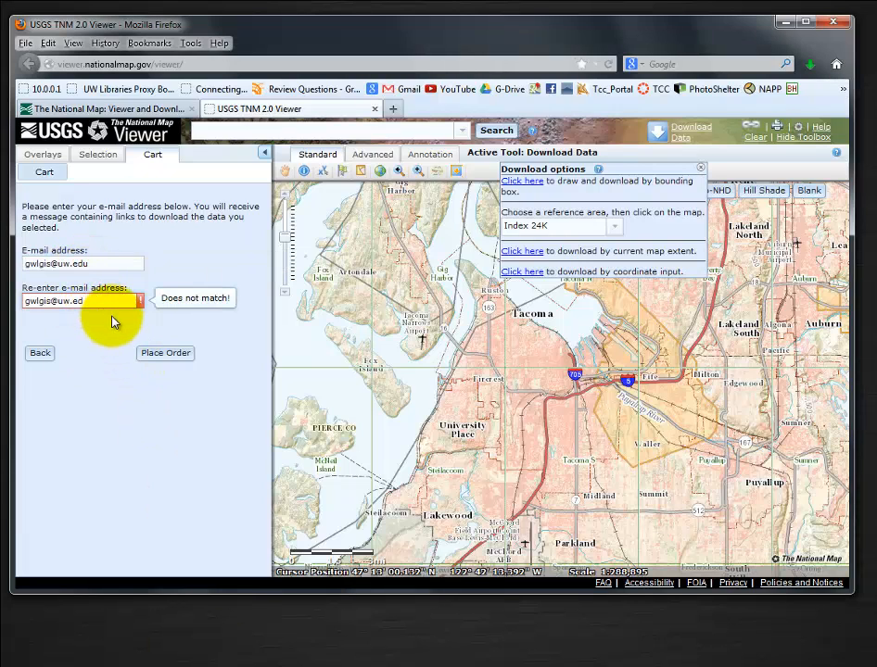
pyautogui.write('u')
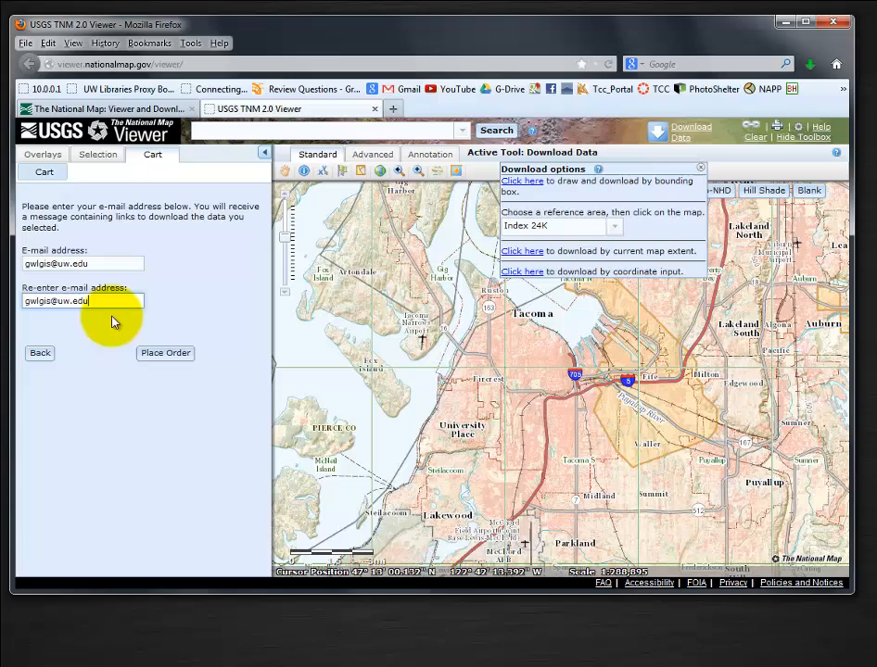
pyautogui.click(167, 353)
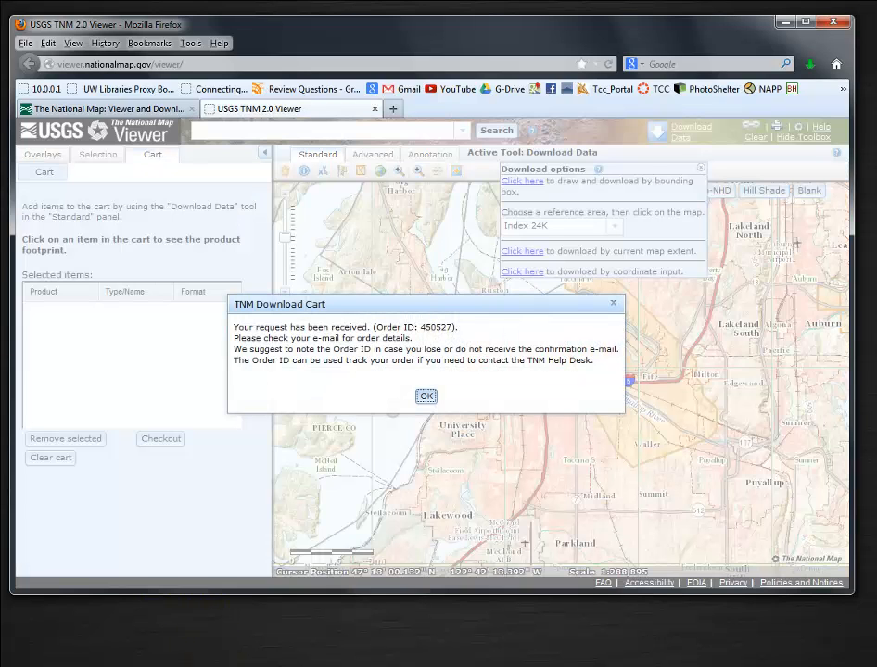
pyautogui.click(425, 398)
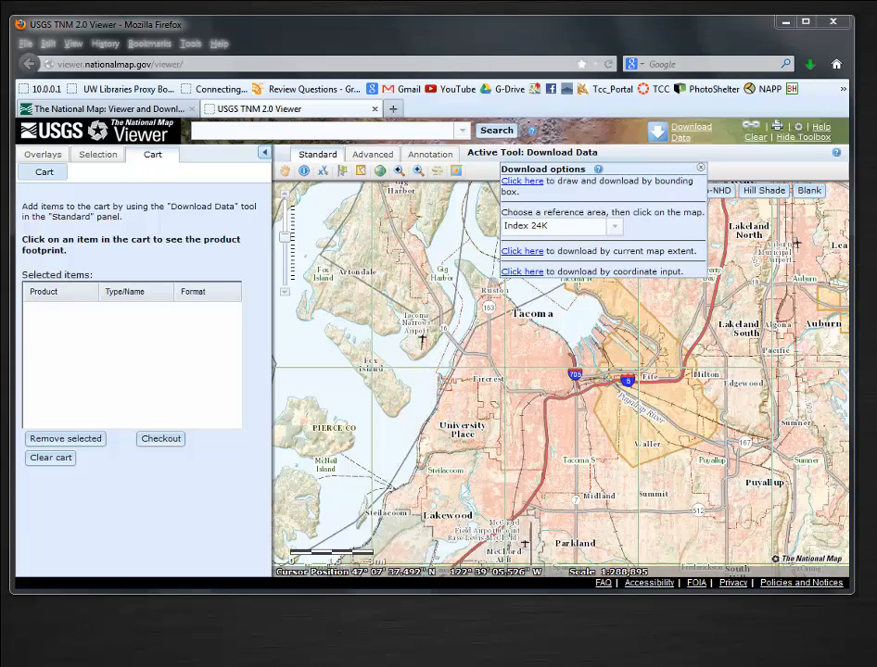
# Download n48w123.zip through the link in the Outlook order e-mail, saving it in the Lab_8\userid_Lab_8\data_L8\RAW_L8 folder.
pyautogui.moveTo(404, 664); pyautogui.dragTo(385, 62)
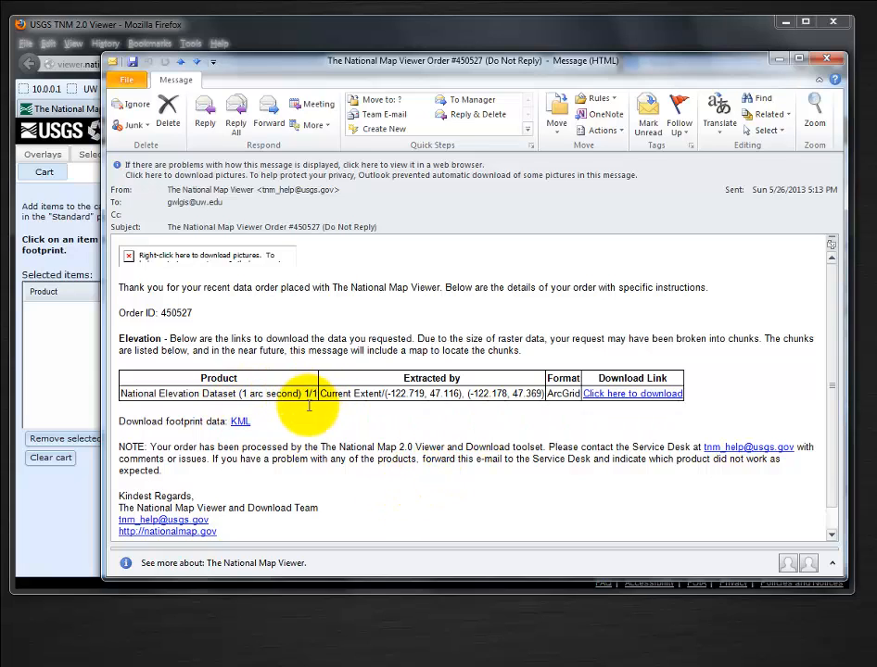
pyautogui.click(613, 401)
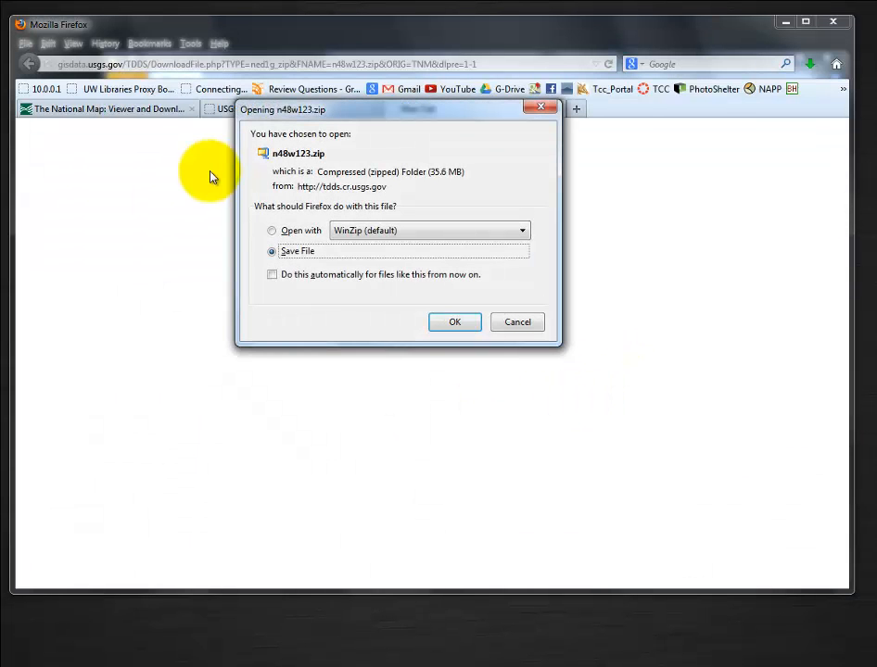
pyautogui.click(455, 322)
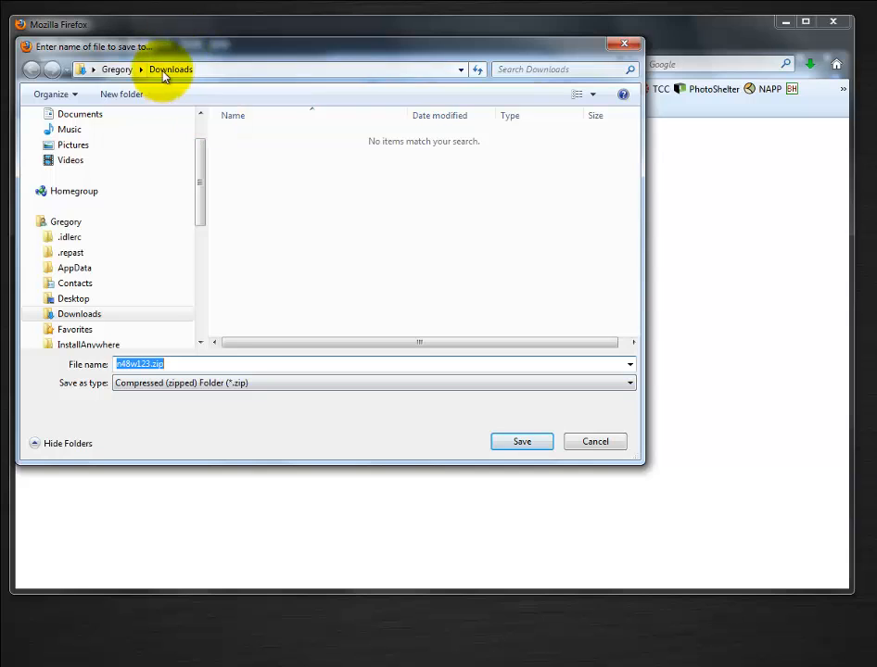
pyautogui.moveTo(195, 176); pyautogui.dragTo(159, 660)
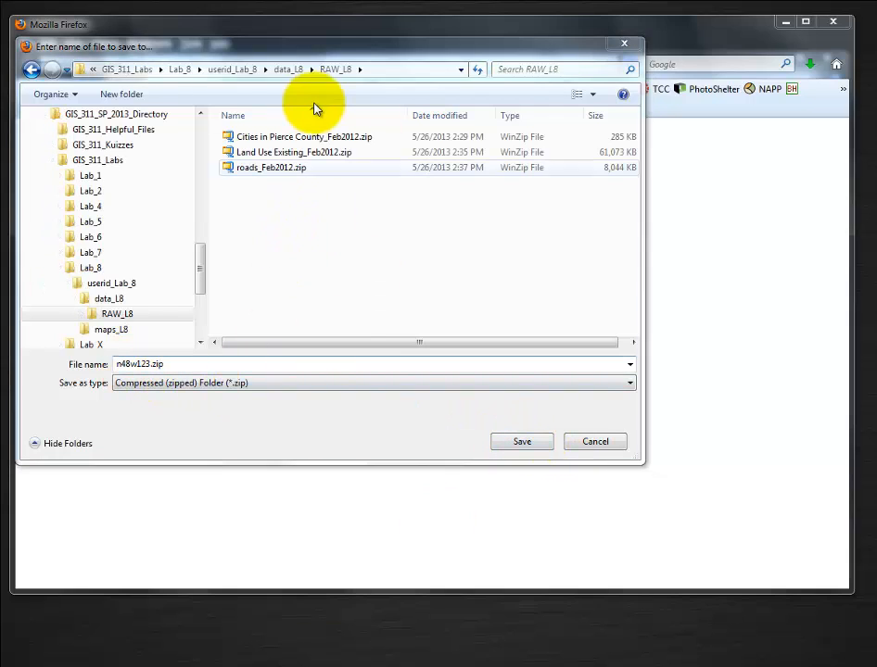
pyautogui.click(521, 442)
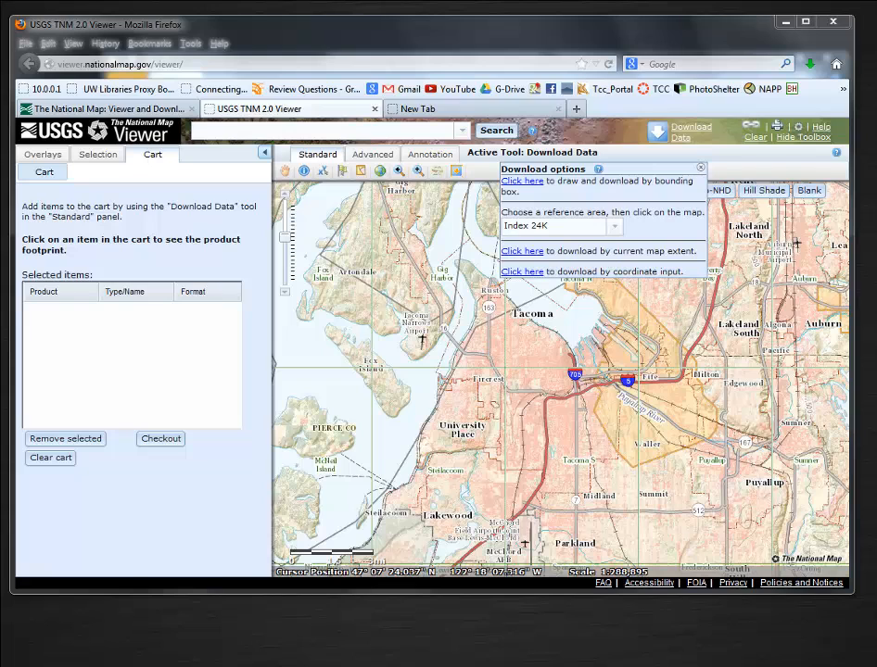
# Switch to the file explorer and rename the extracted n48w123 folder in RAW_L8 as raster.
pyautogui.moveTo(633, 664); pyautogui.dragTo(631, 132)
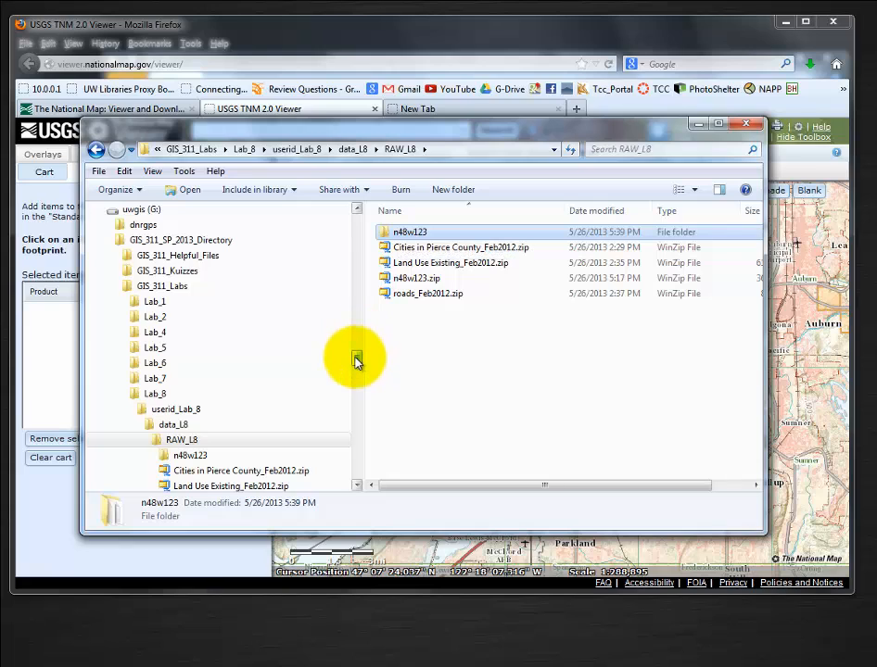
pyautogui.moveTo(355, 358); pyautogui.dragTo(354, 366)
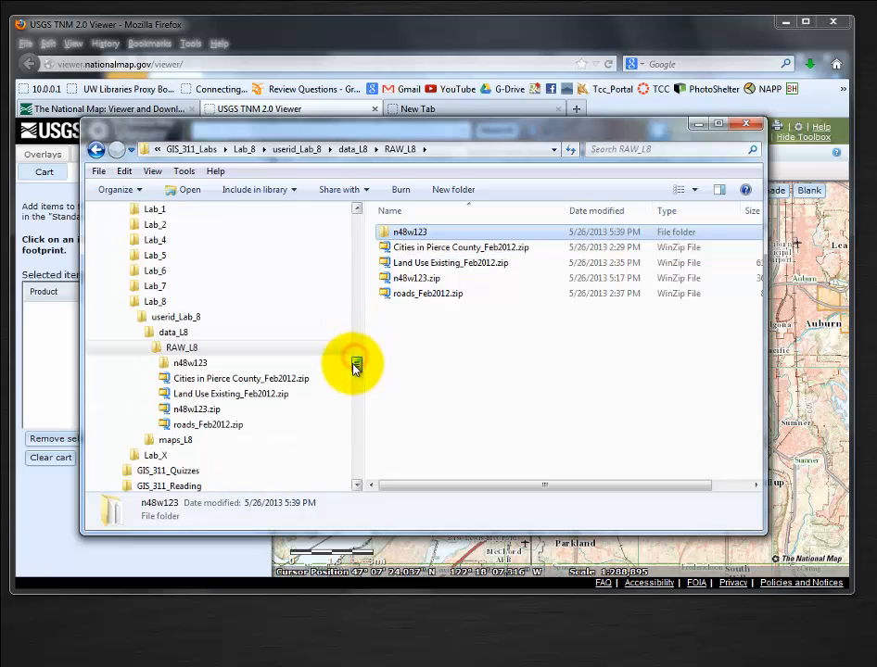
pyautogui.rightClick(410, 237)
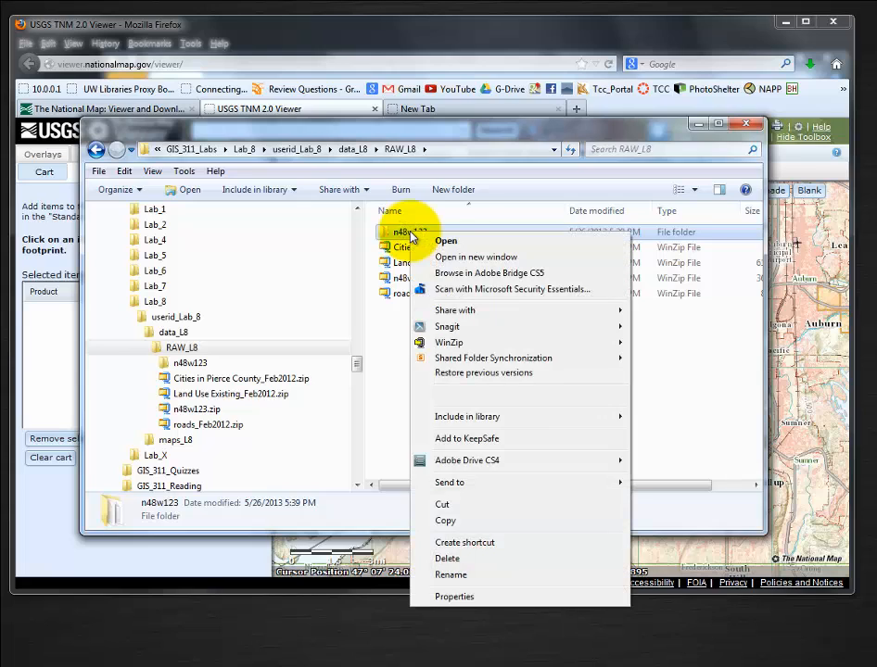
pyautogui.click(419, 576)
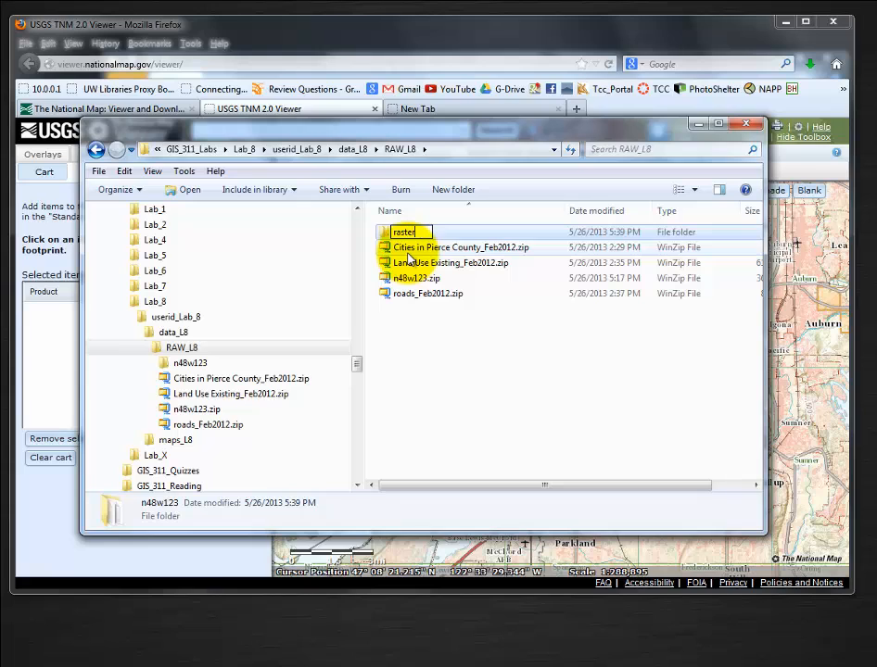
pyautogui.click(446, 349)
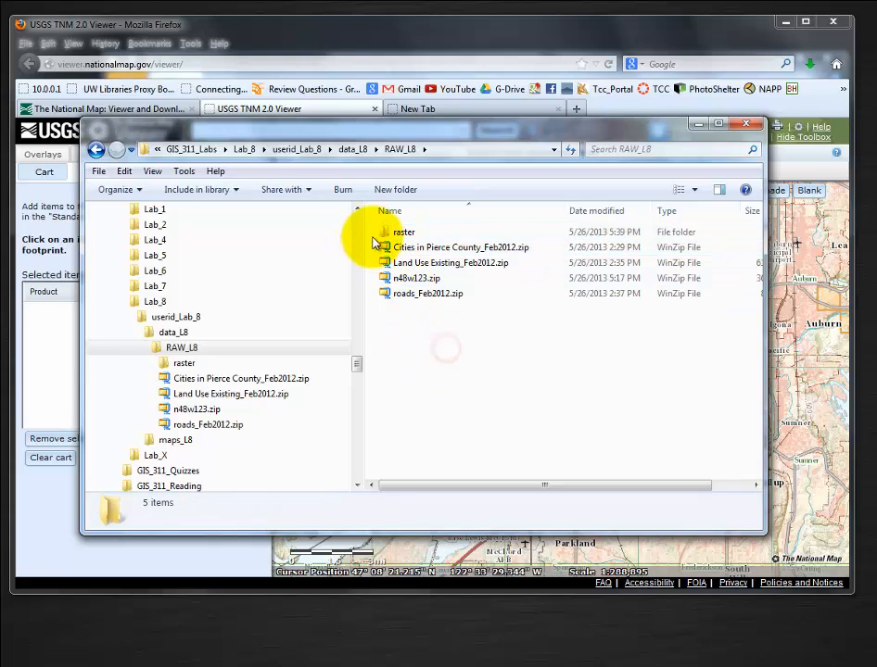
# Move the raster folder from RAW_L8 up into data_L8 and check its contents.
pyautogui.moveTo(386, 233); pyautogui.dragTo(170, 337)
pyautogui.click(163, 333)
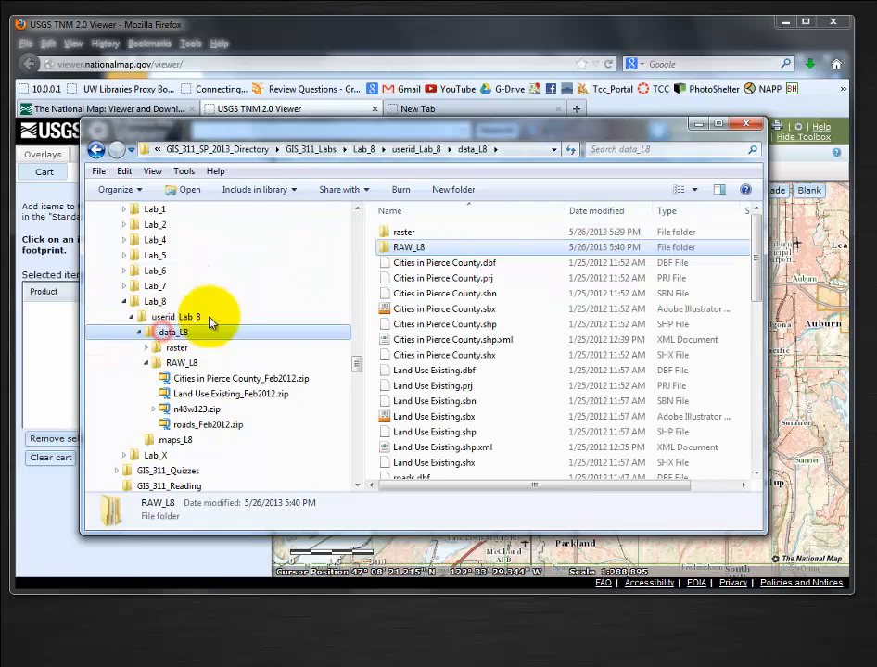
pyautogui.click(393, 235)
pyautogui.doubleClick(393, 234)
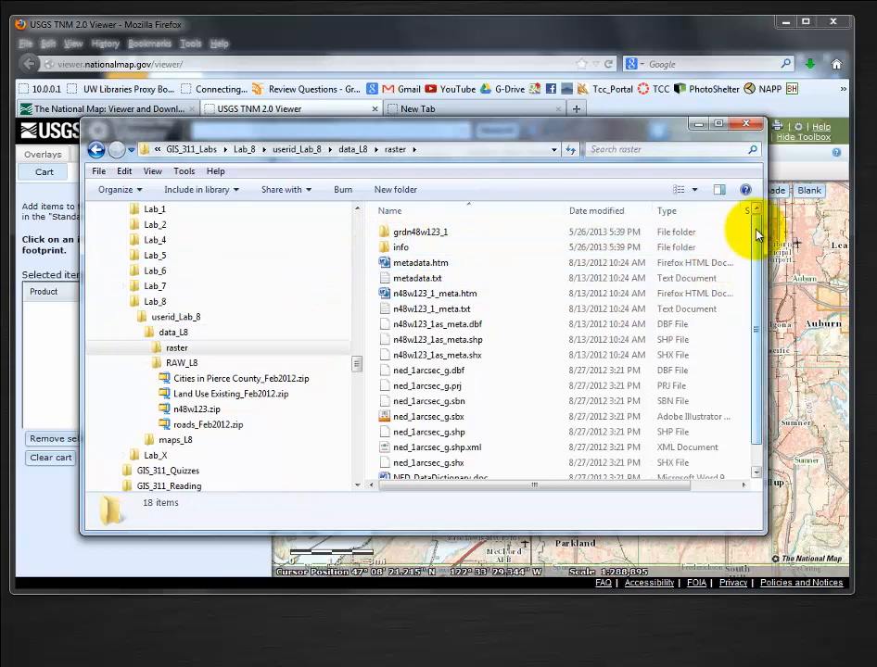
pyautogui.moveTo(754, 228); pyautogui.dragTo(746, 348)
pyautogui.scroll(1, 755, 234)
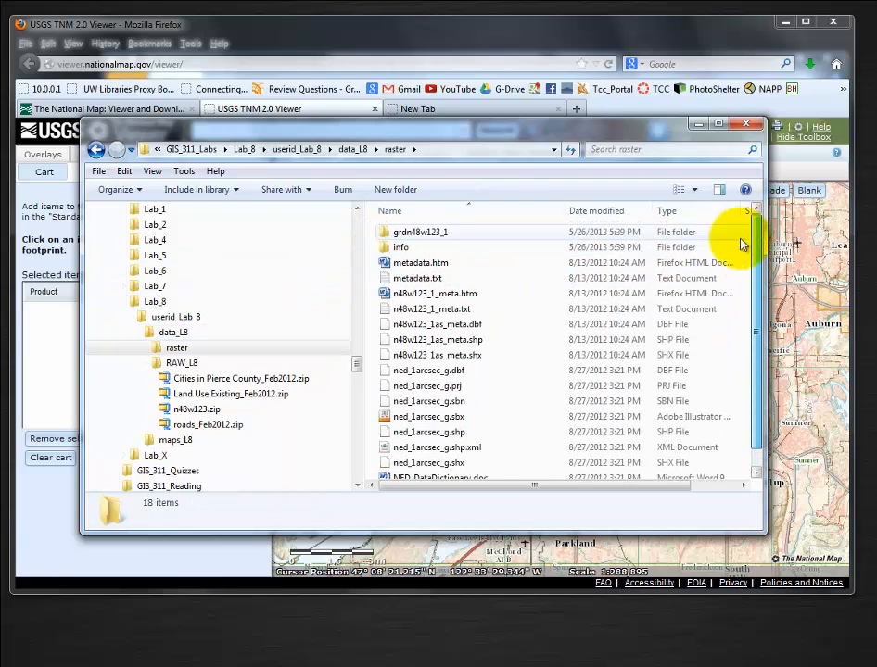
pyautogui.click(354, 149)
pyautogui.click(393, 233)
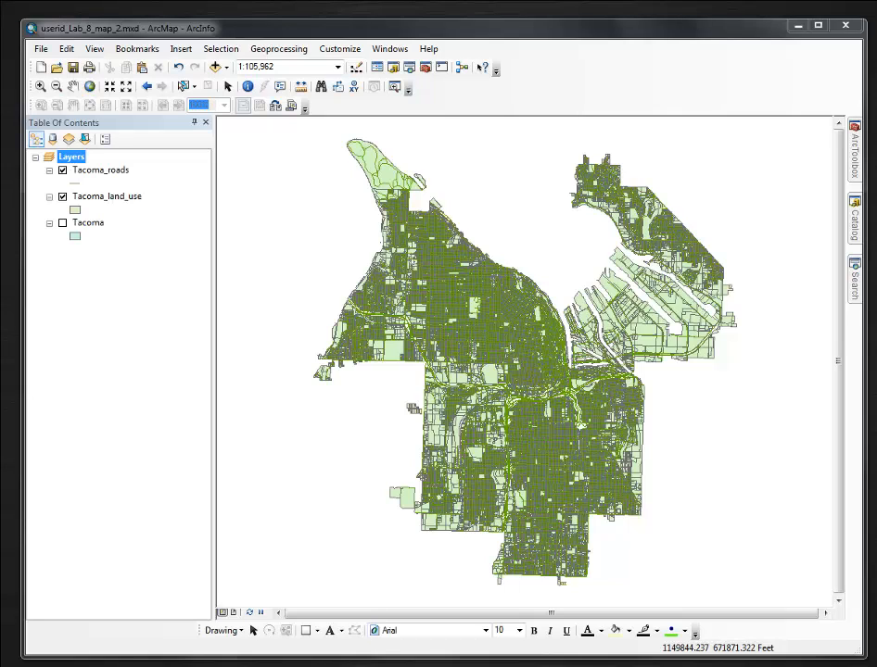
# Switch to ArcMap and add the grdn48w123_1 grid from the raster folder, creating pyramids and dismissing the geographic coordinate systems warning.
pyautogui.click(215, 65)
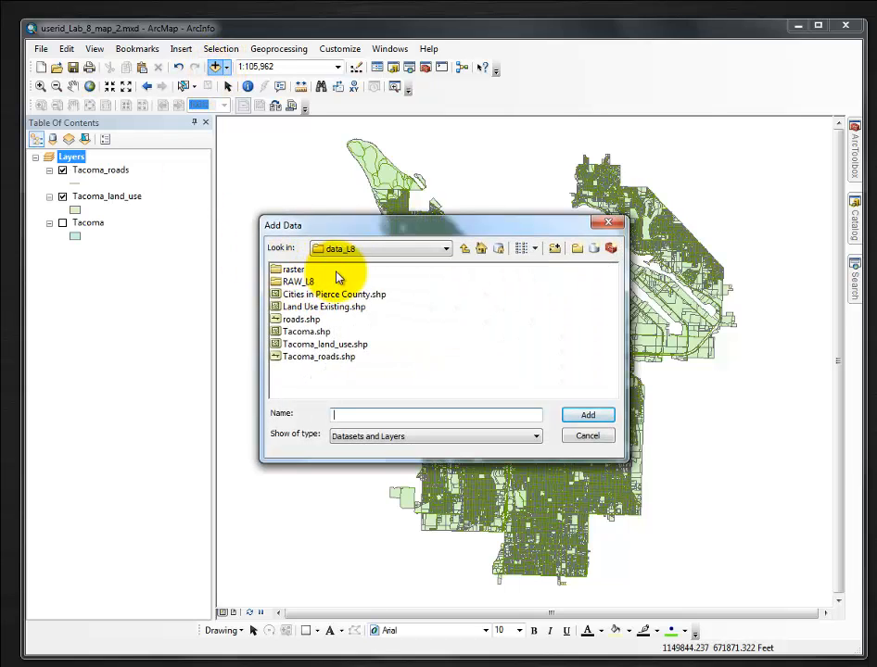
pyautogui.doubleClick(276, 271)
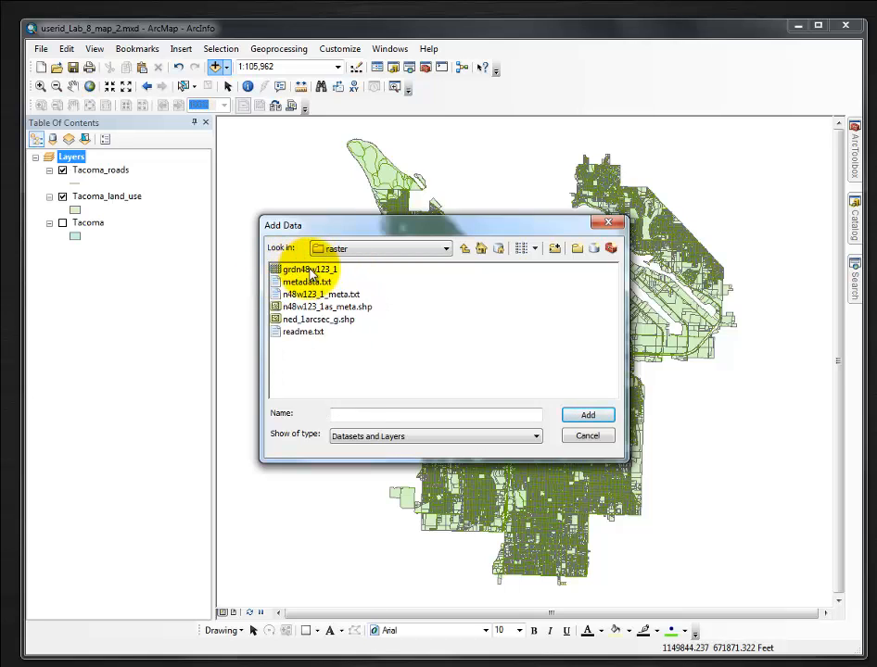
pyautogui.click(286, 271)
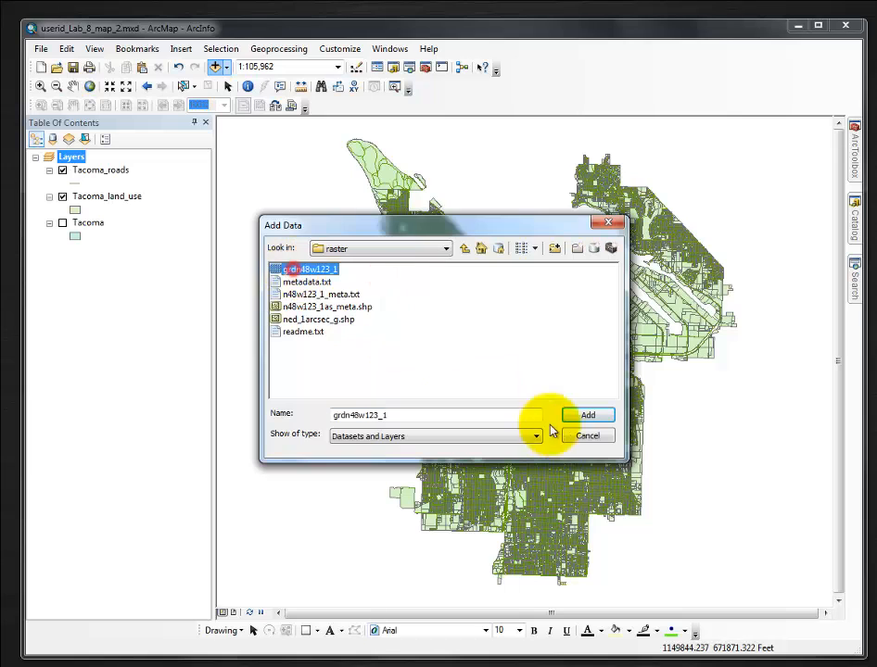
pyautogui.click(584, 416)
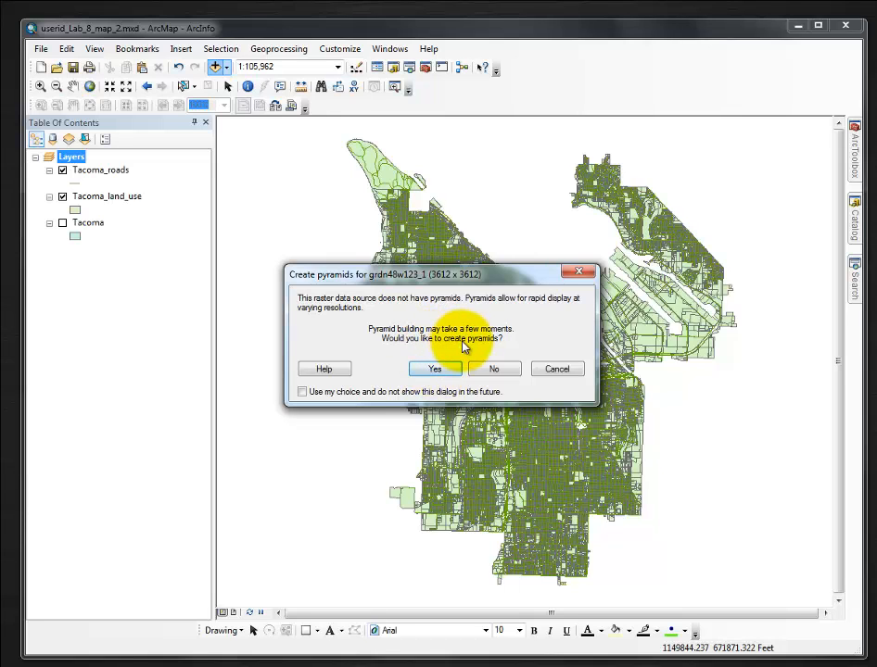
pyautogui.click(432, 368)
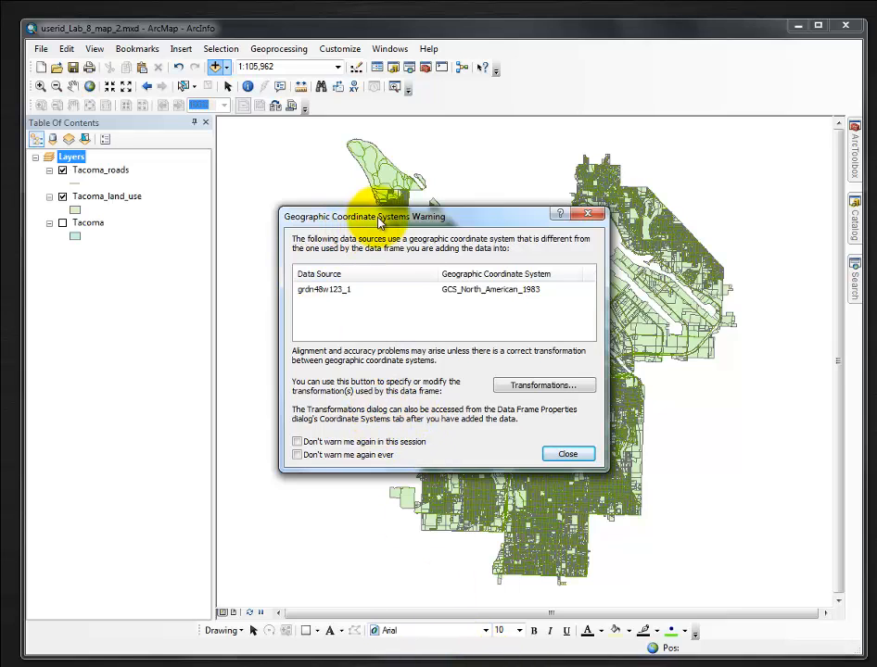
pyautogui.moveTo(376, 222); pyautogui.dragTo(376, 217)
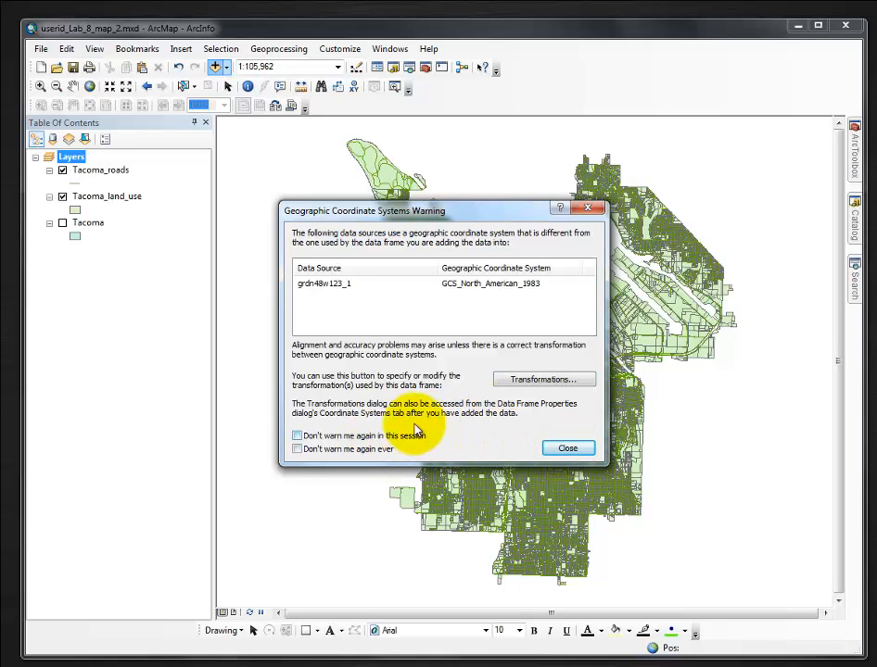
pyautogui.click(569, 448)
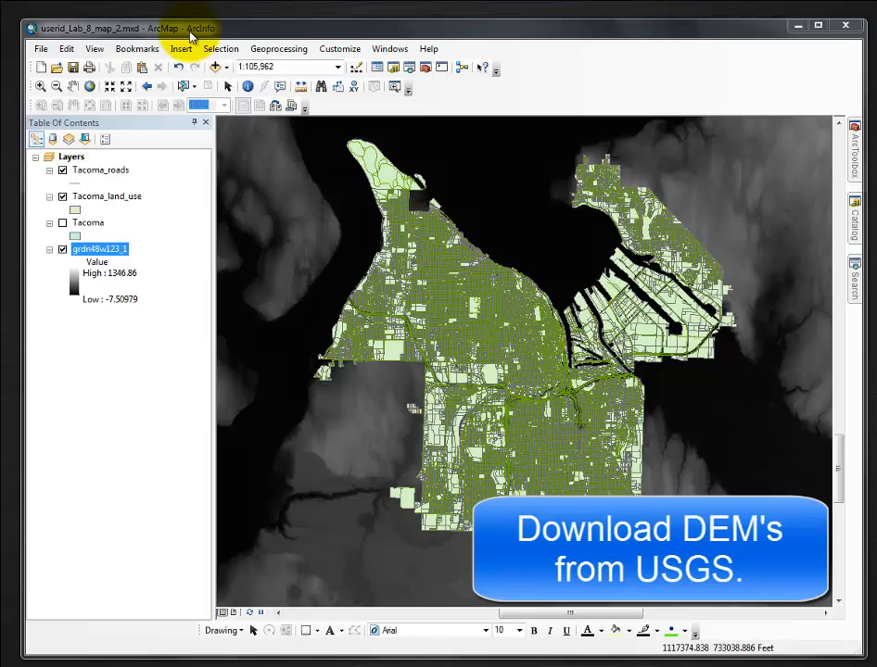
# Clear the coordinate system of the Layers data frame and apply the change.
pyautogui.rightClick(71, 156)
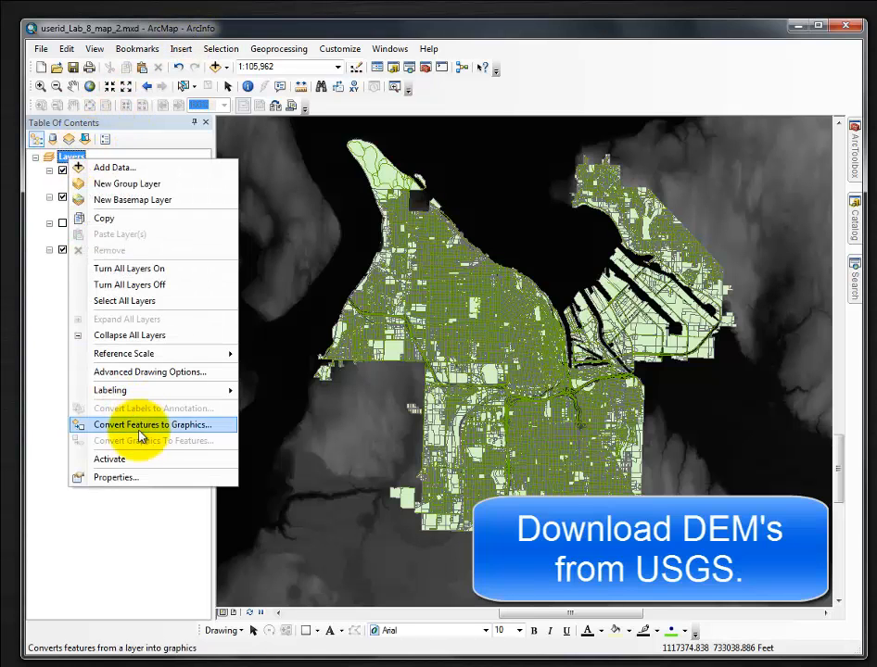
pyautogui.click(113, 478)
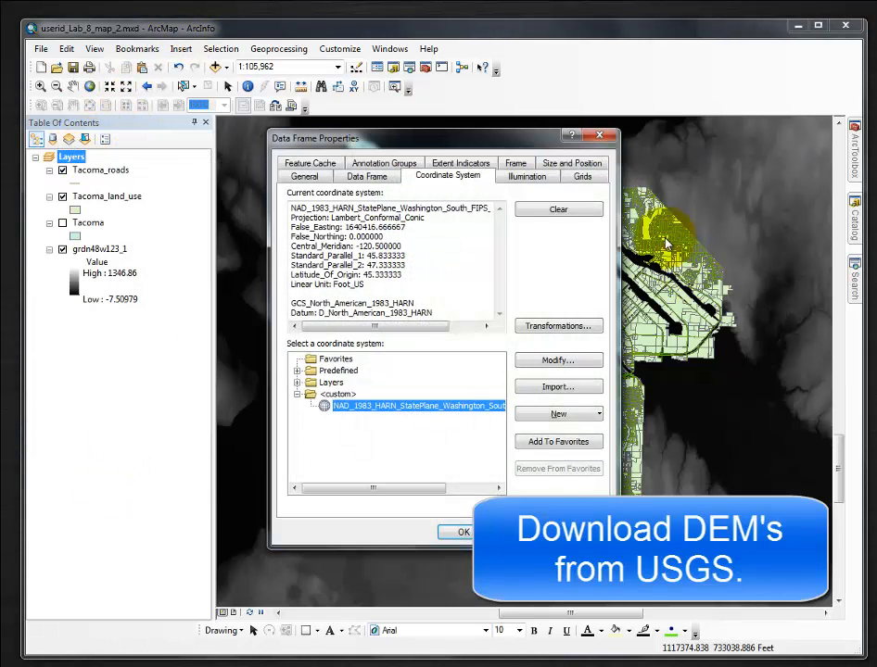
pyautogui.click(560, 209)
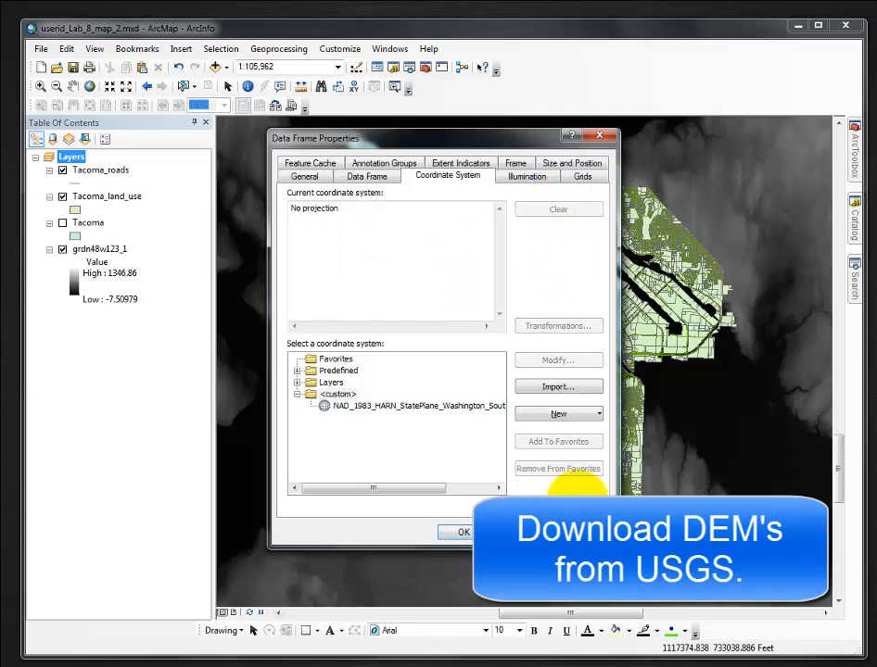
pyautogui.click(337, 394)
pyautogui.click(452, 530)
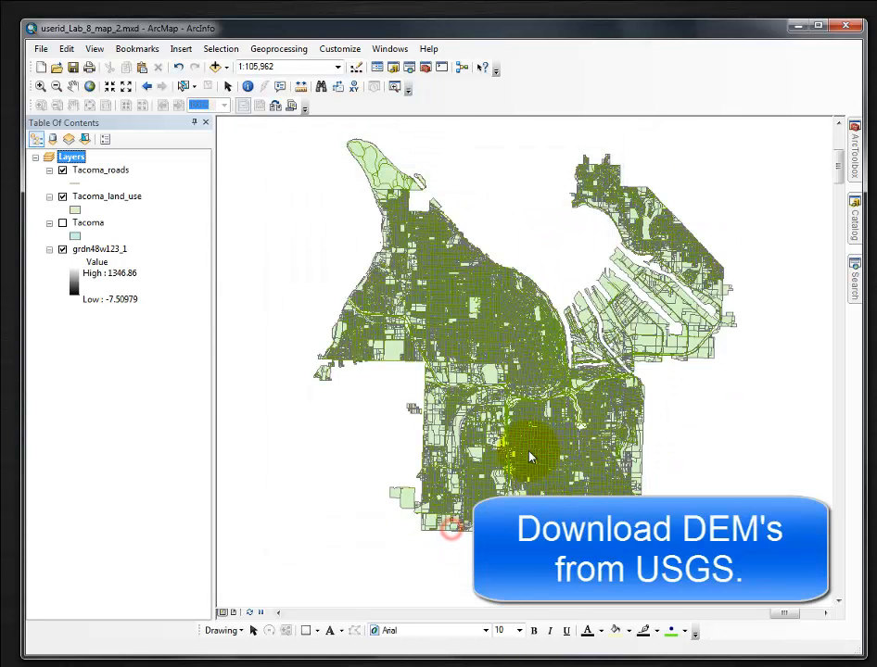
# Zoom the map to the full extent of the grdn48w123_1 layer.
pyautogui.click(94, 248)
pyautogui.rightClick(95, 249)
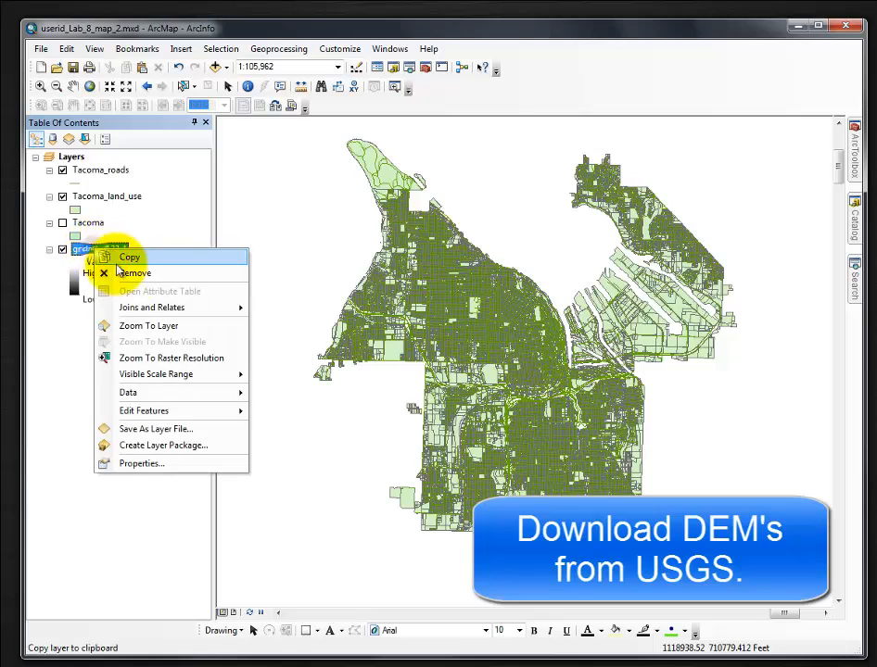
pyautogui.click(147, 326)
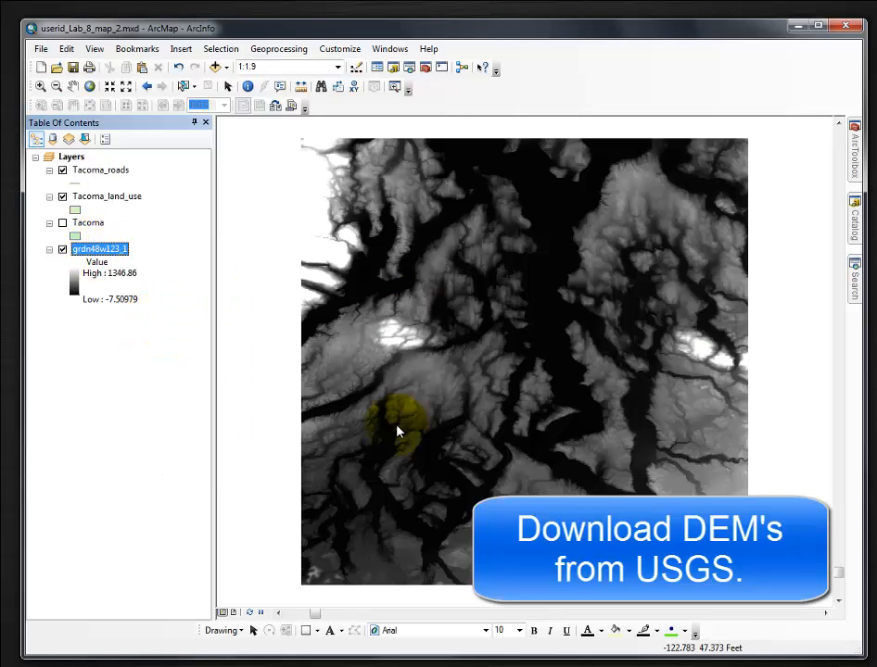